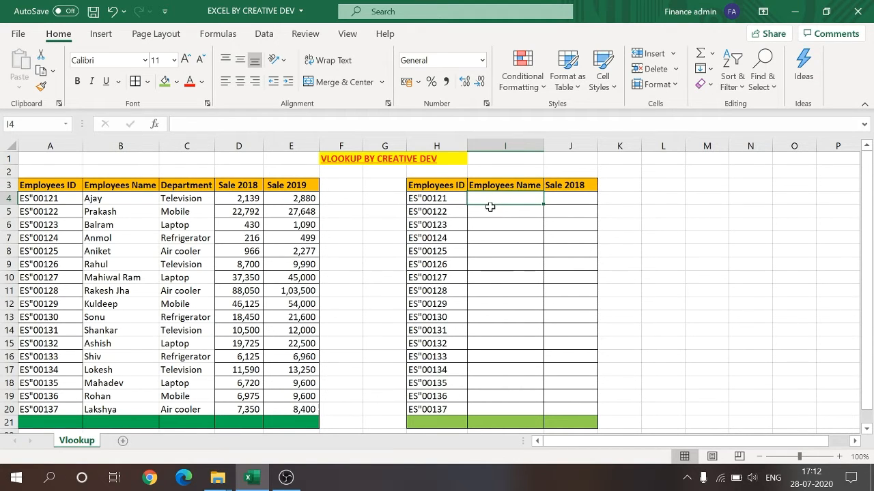
# Start a VLOOKUP formula in I4 with the employee ID in H4 as the lookup value
pyautogui.write('=')
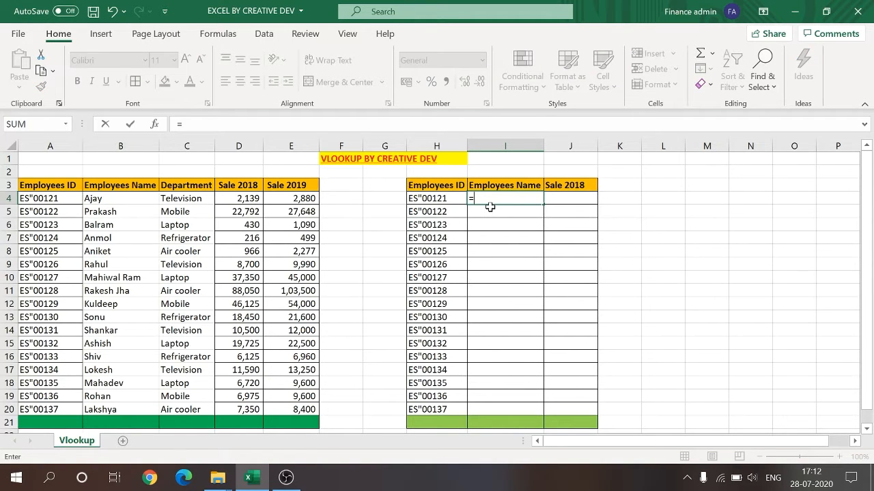
pyautogui.write('vloo')
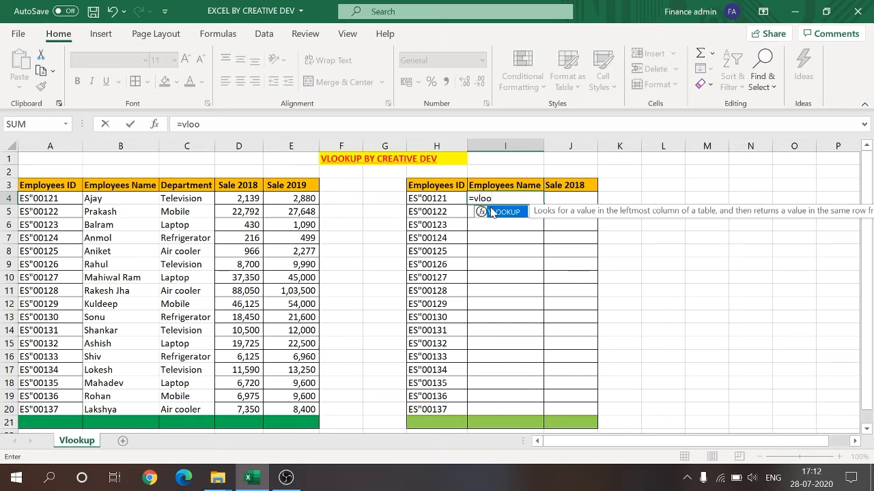
pyautogui.write('k')
pyautogui.doubleClick(491, 212)
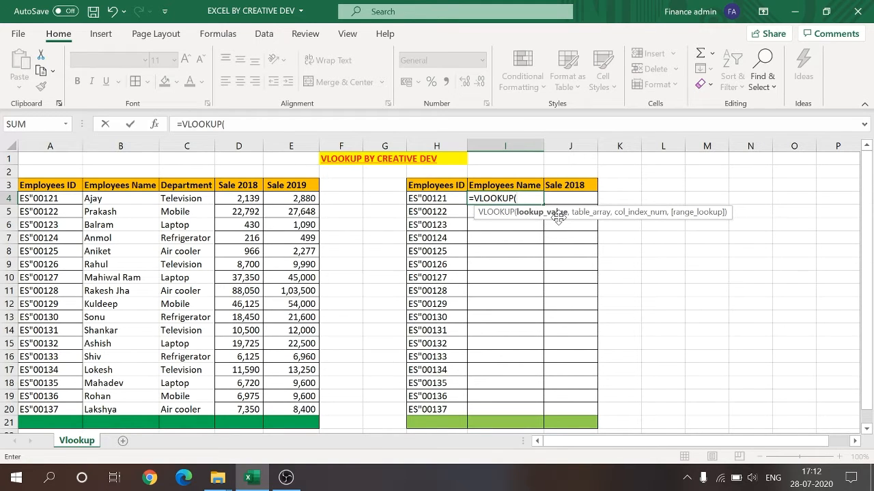
pyautogui.click(427, 198)
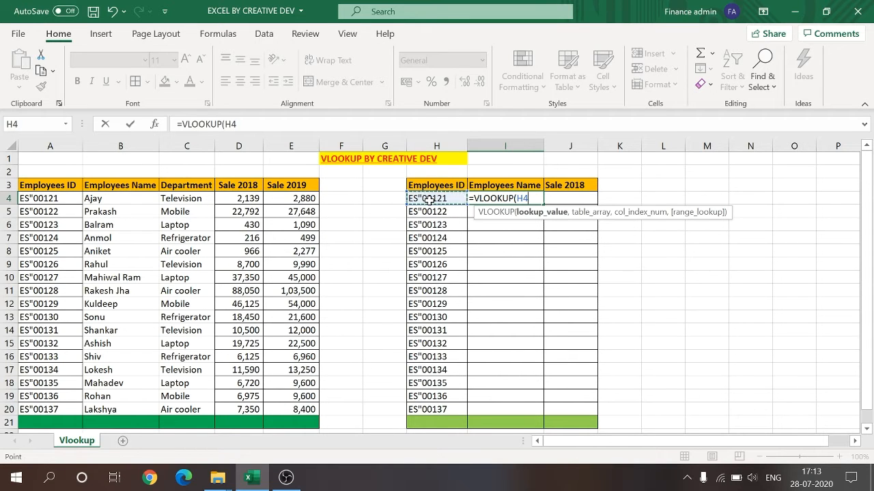
pyautogui.write(',')
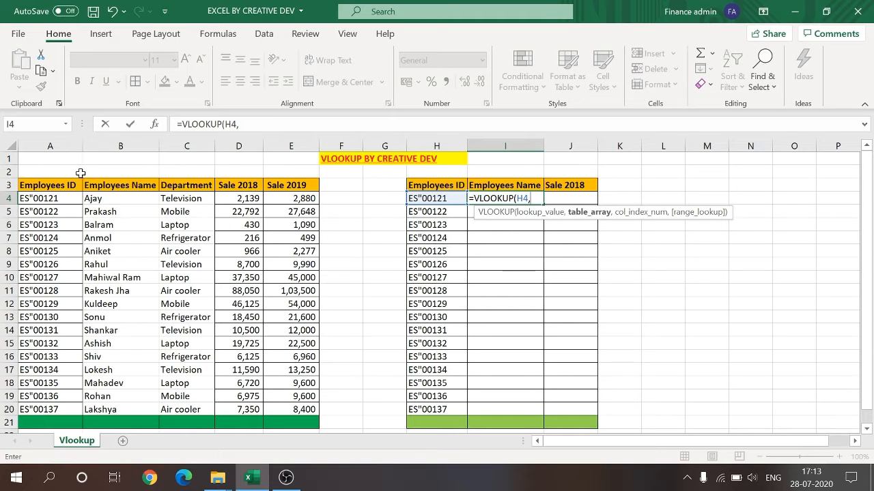
# Complete the I4 formula with table array A3:E20, column index 2 and range lookup 0
pyautogui.click(53, 185)
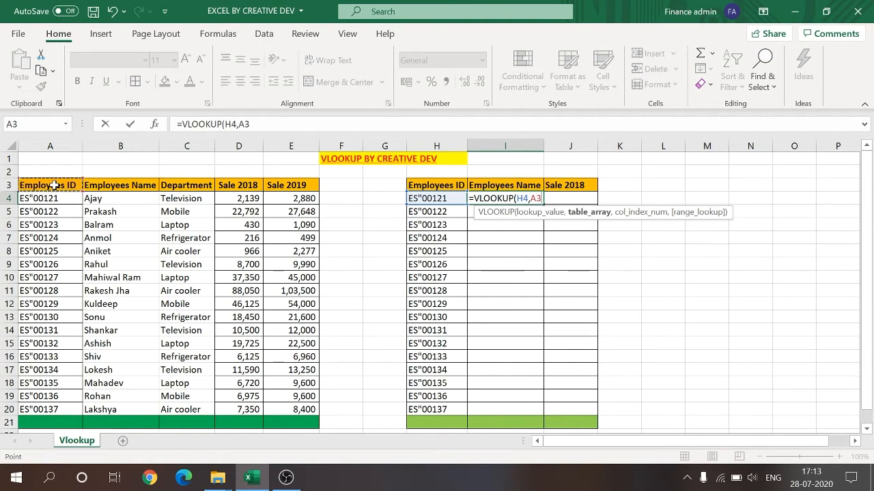
pyautogui.hotkey('ctrl', 'shift', 'Right')
pyautogui.hotkey('ctrl', 'shift', 'Down')
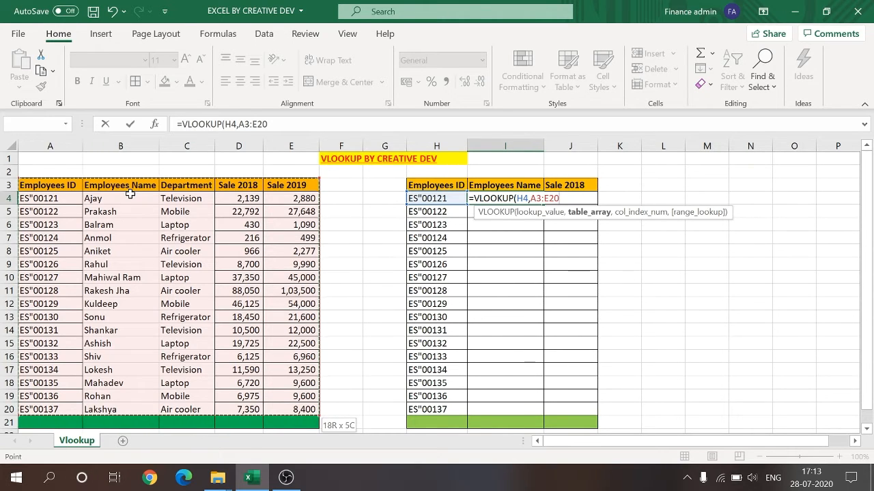
pyautogui.write(',')
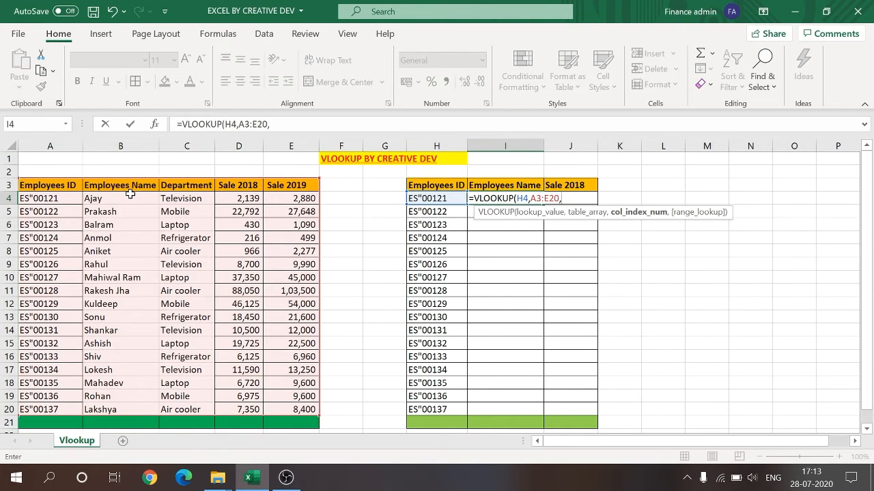
pyautogui.write('2')
pyautogui.write(',')
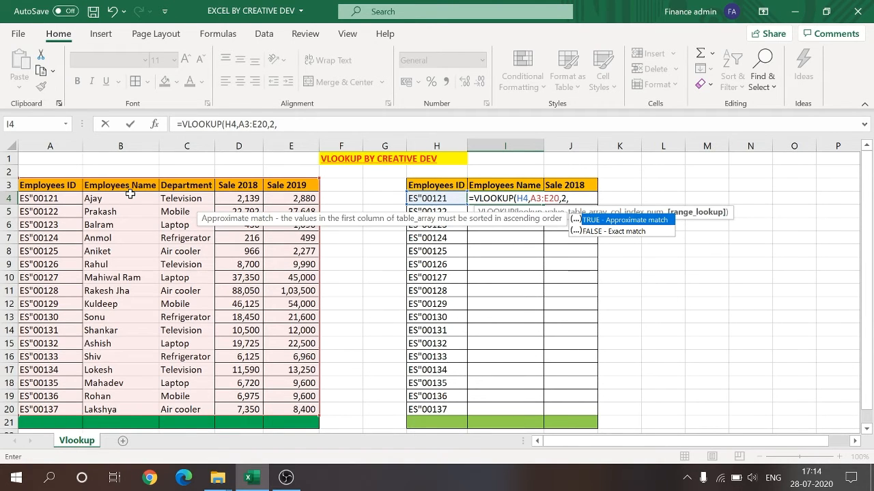
pyautogui.write('0)')
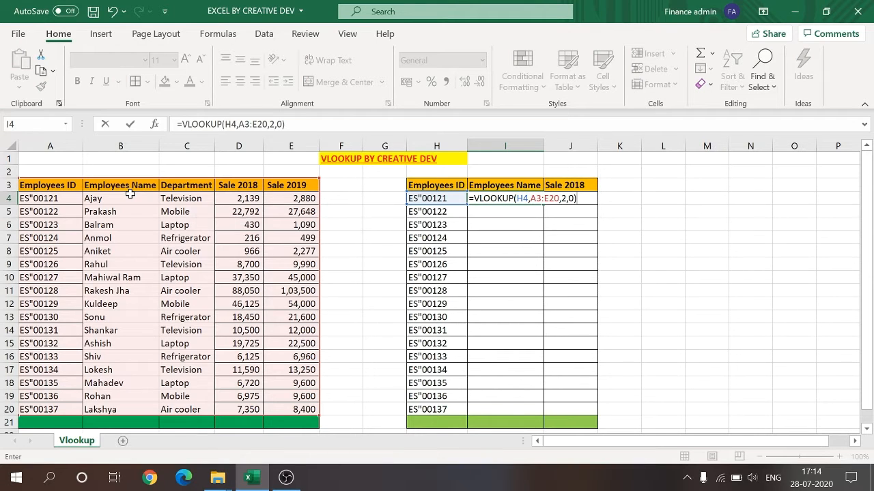
pyautogui.press('Return')
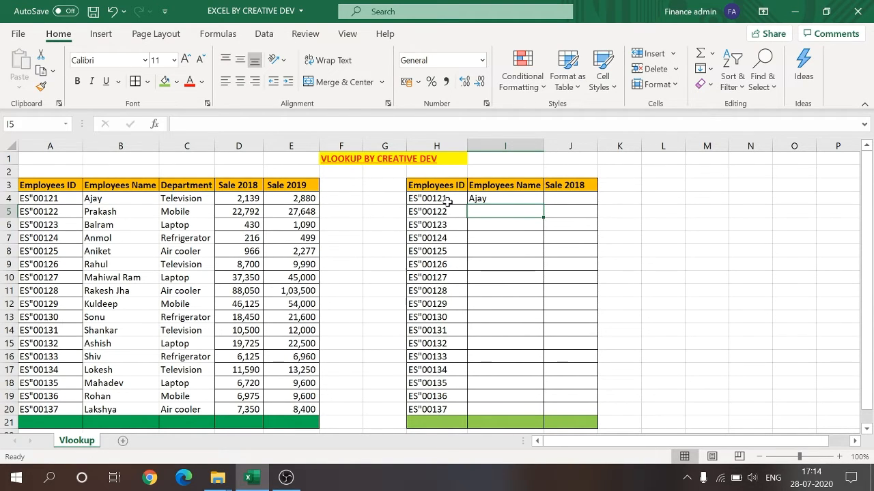
# Copy the VLOOKUP formula from I4 into I5:I20 and save the workbook
pyautogui.click(488, 199)
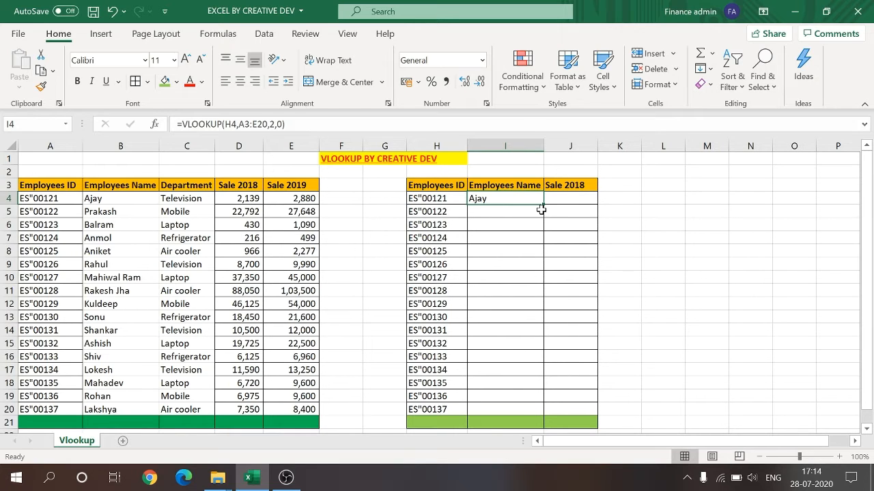
pyautogui.hotkey('ctrl', 'c')
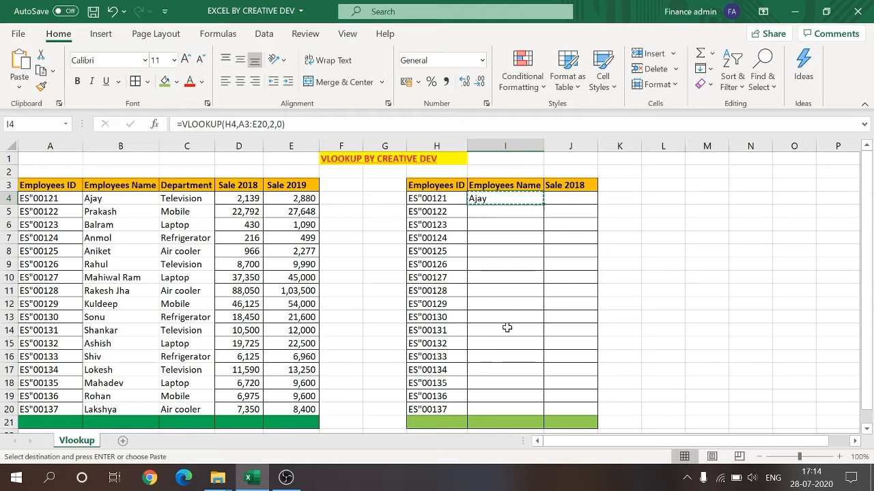
pyautogui.click(490, 410)
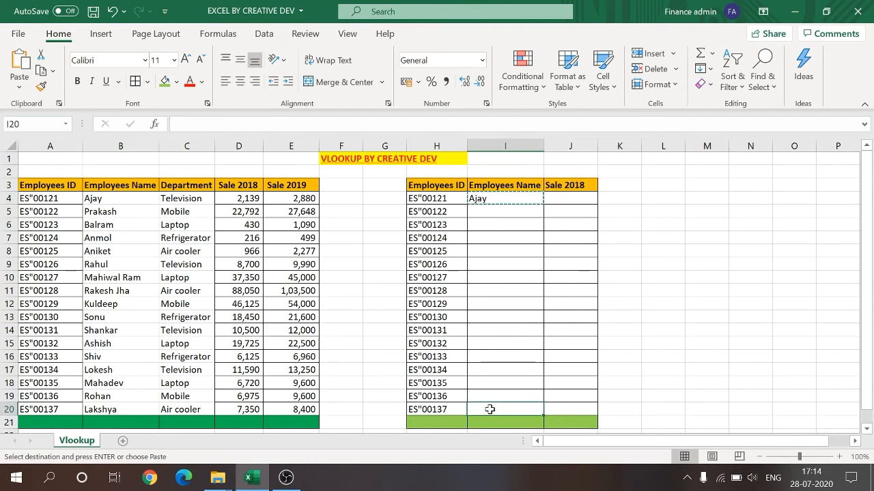
pyautogui.hotkey('ctrl', 'shift', 'Up')
pyautogui.hotkey('shift', 'Down')
pyautogui.hotkey('ctrl', 'v')
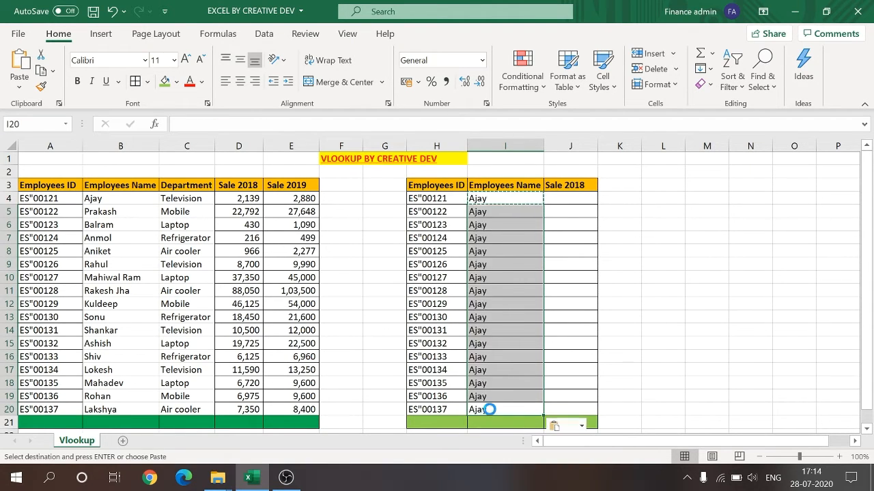
pyautogui.hotkey('ctrl', 's')
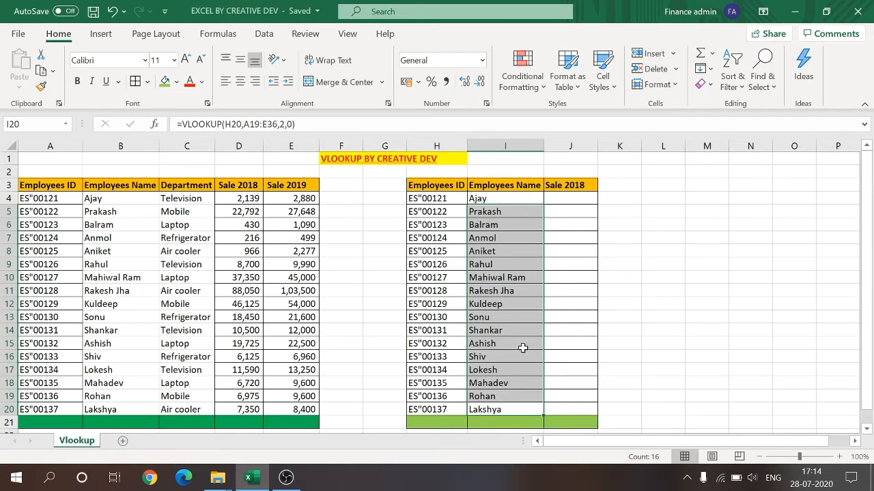
# Spot-check several filled cells in the second table's Employees Name column against their employee IDs
pyautogui.click(435, 289)
pyautogui.click(477, 290)
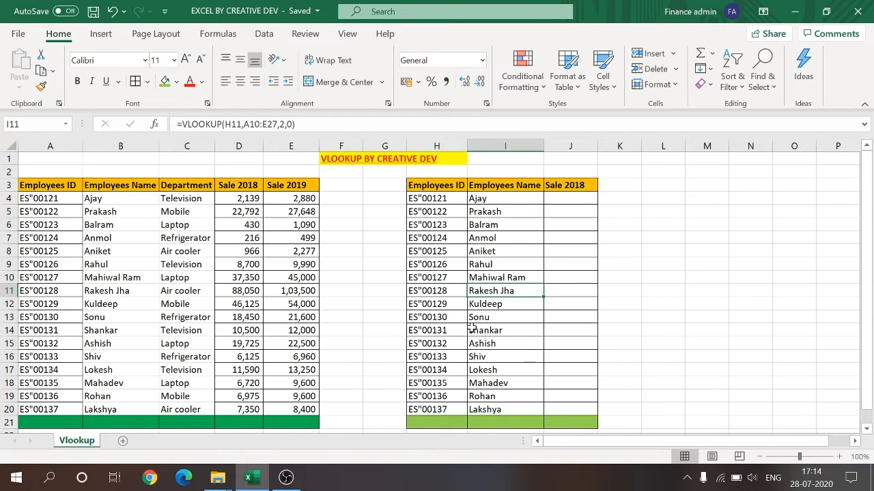
pyautogui.click(451, 332)
pyautogui.click(509, 343)
pyautogui.click(427, 374)
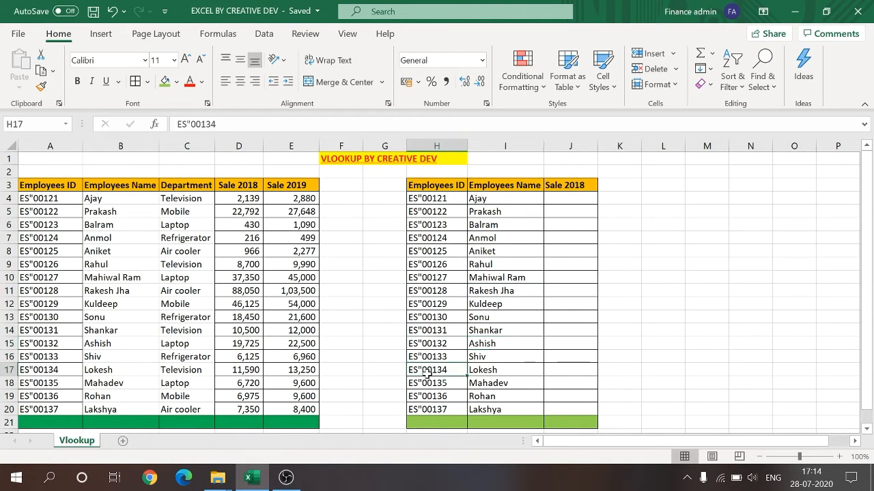
pyautogui.click(500, 381)
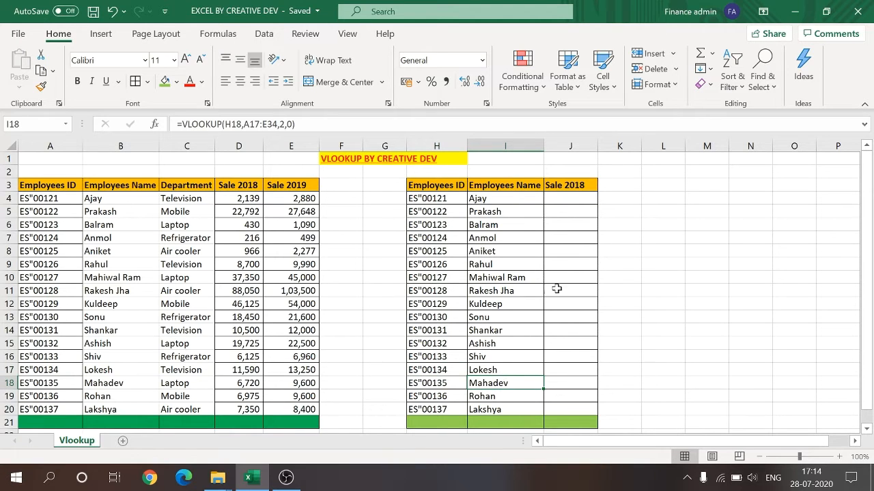
# Start a VLOOKUP formula in J4, under Sale 2018, with H4 as the lookup value
pyautogui.click(567, 197)
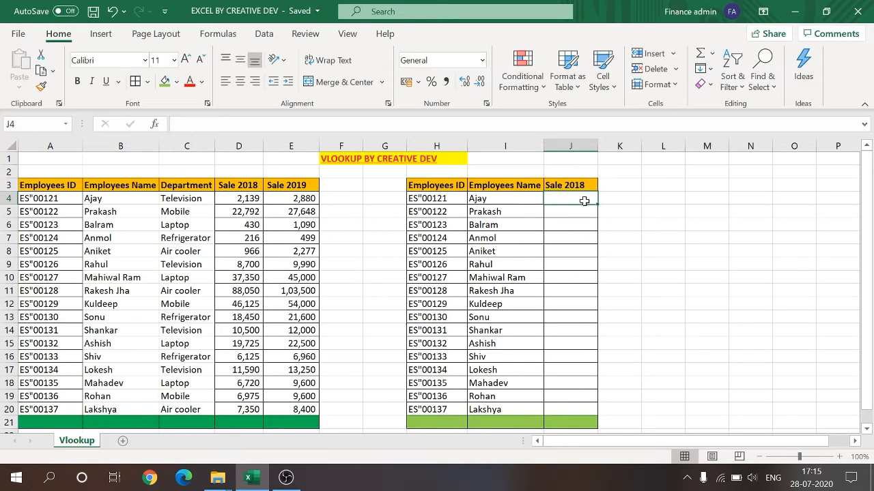
pyautogui.write('=')
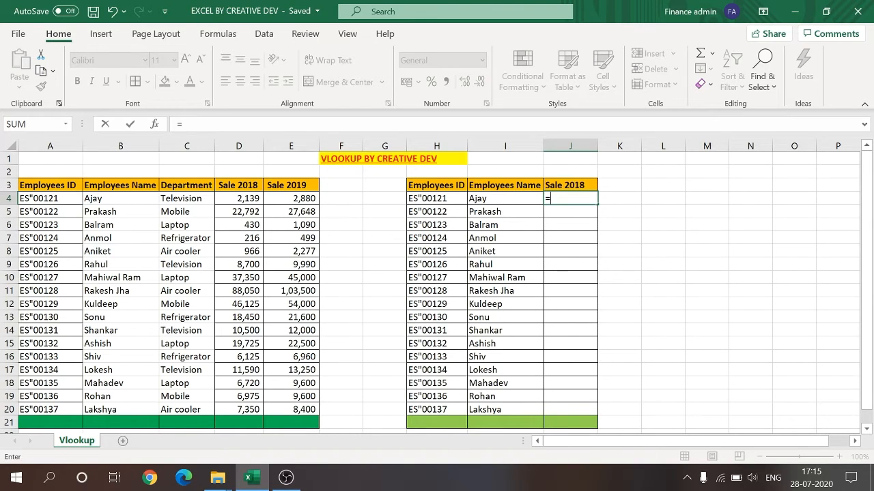
pyautogui.write('vl')
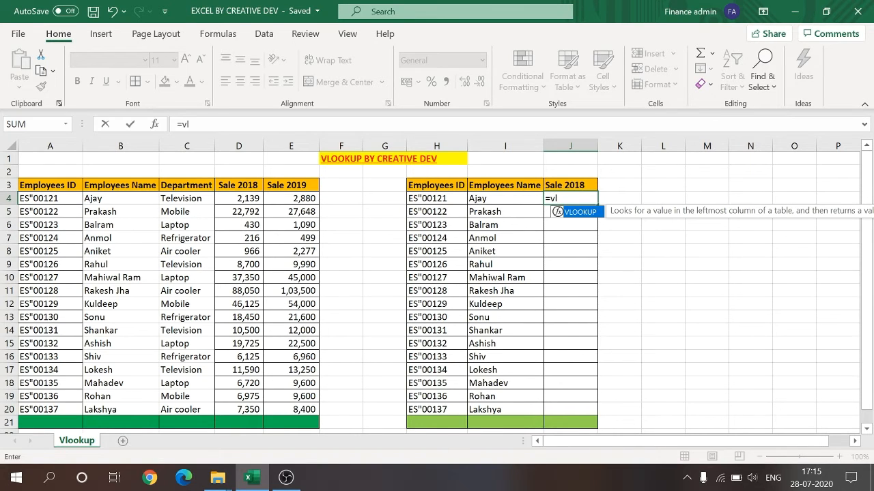
pyautogui.press('Tab')
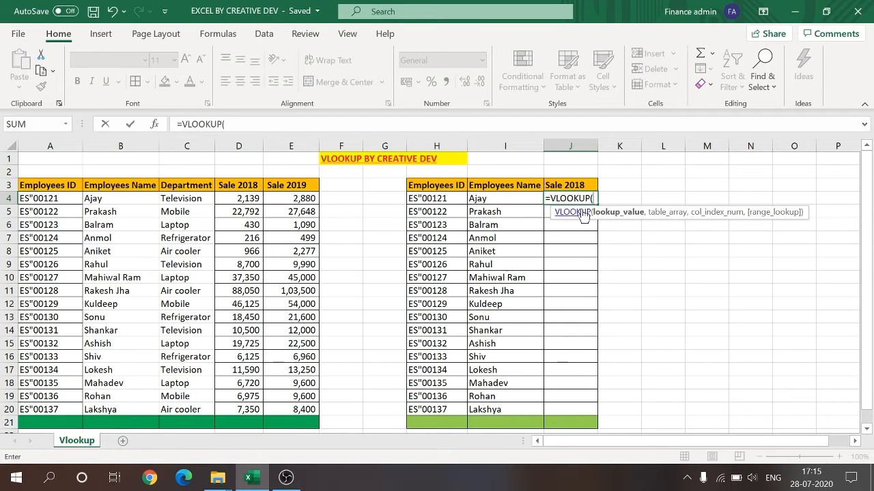
pyautogui.click(430, 198)
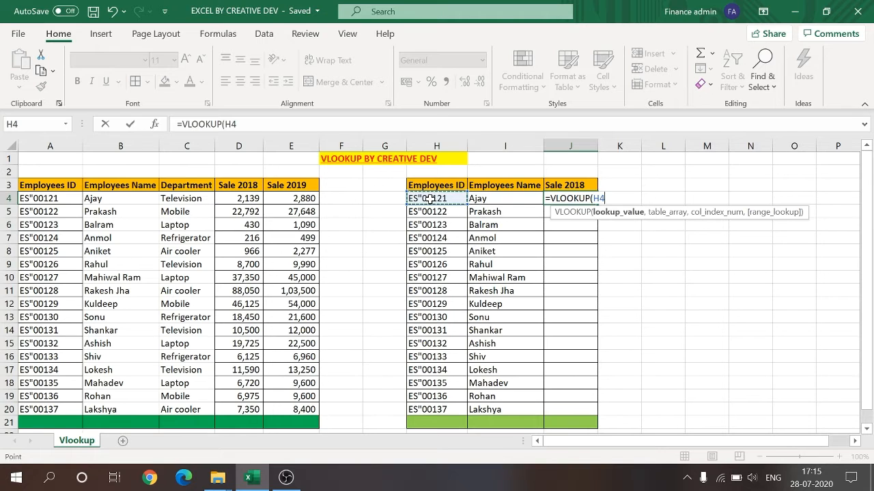
pyautogui.write(',')
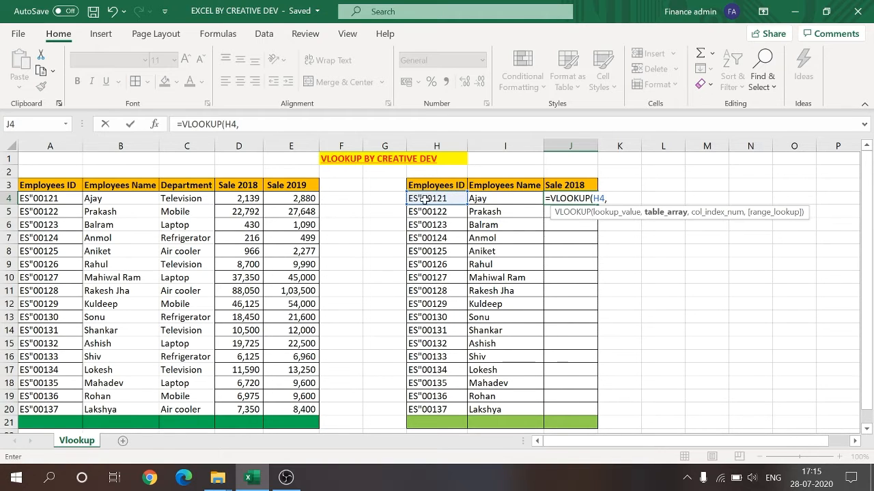
# Complete the J4 formula with table array A3:D20, column index 4 and range lookup 0
pyautogui.click(53, 185)
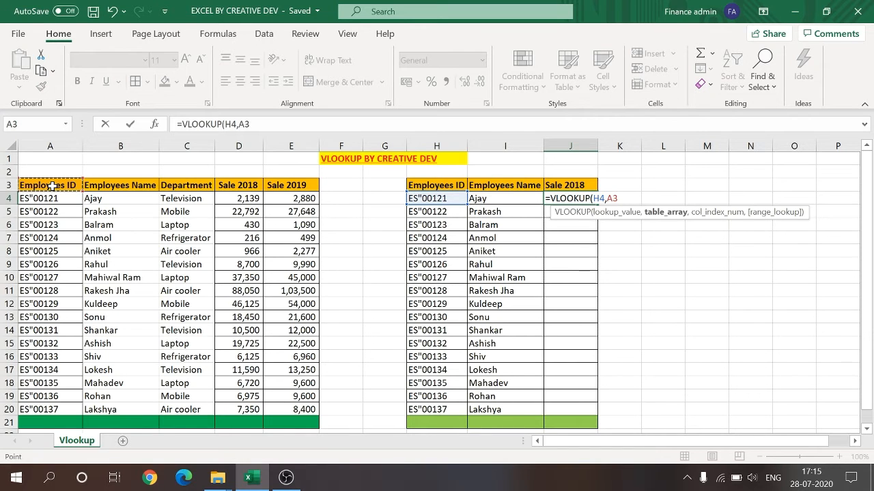
pyautogui.hotkey('ctrl', 'shift', 'Down')
pyautogui.hotkey('shift', 'Right')
pyautogui.hotkey('shift', 'Right')
pyautogui.hotkey('shift', 'Right')
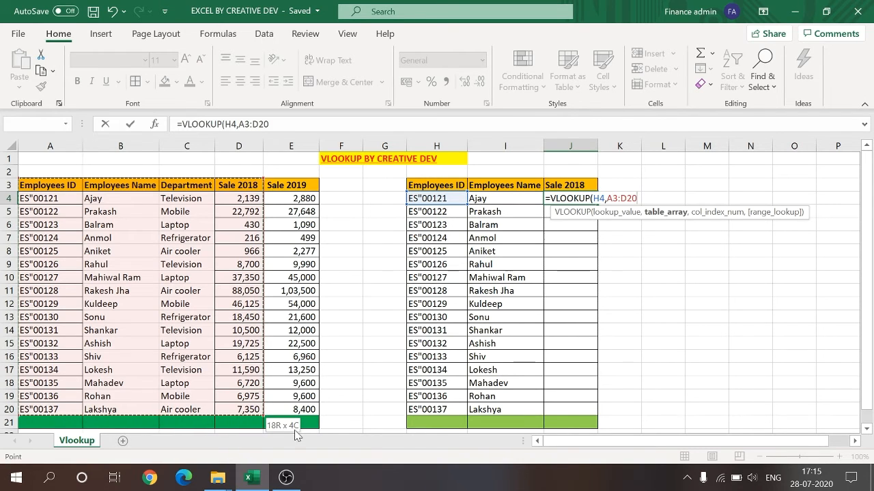
pyautogui.write(',')
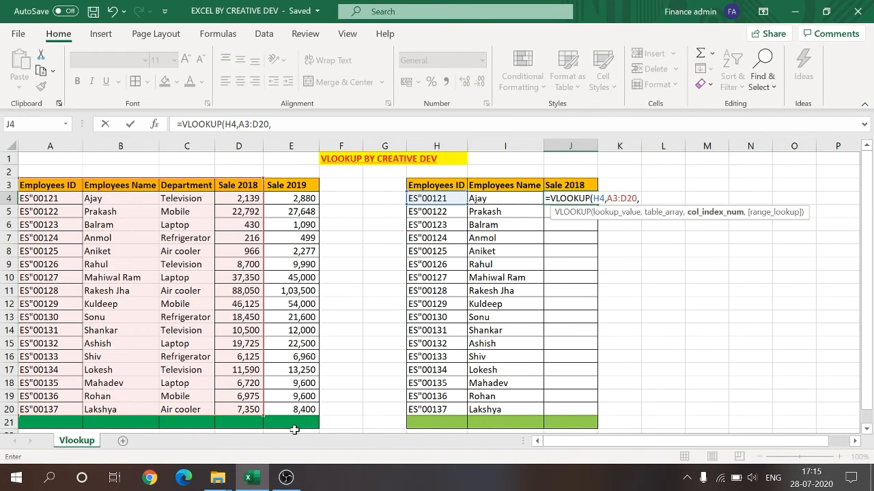
pyautogui.write('4,')
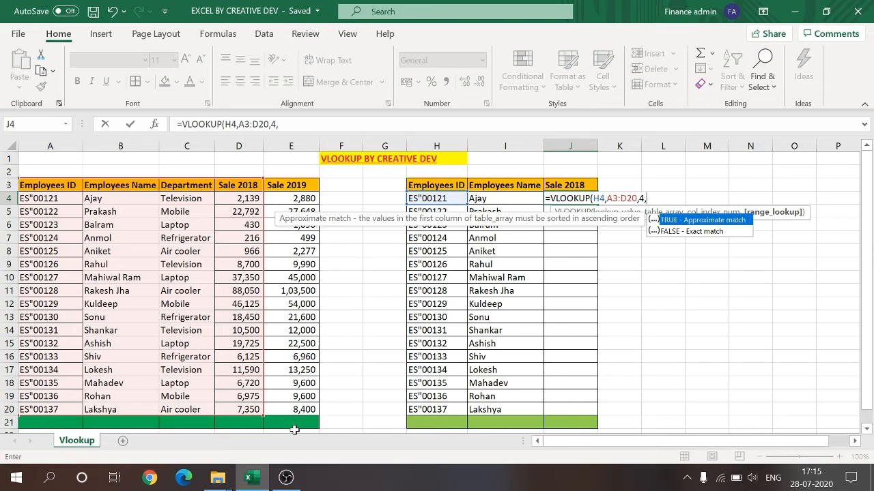
pyautogui.write('0')
pyautogui.write(')')
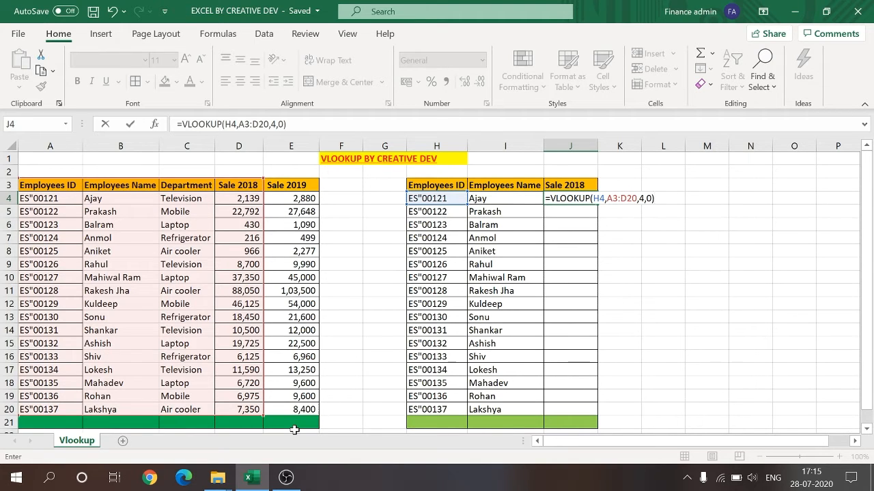
pyautogui.press('Return')
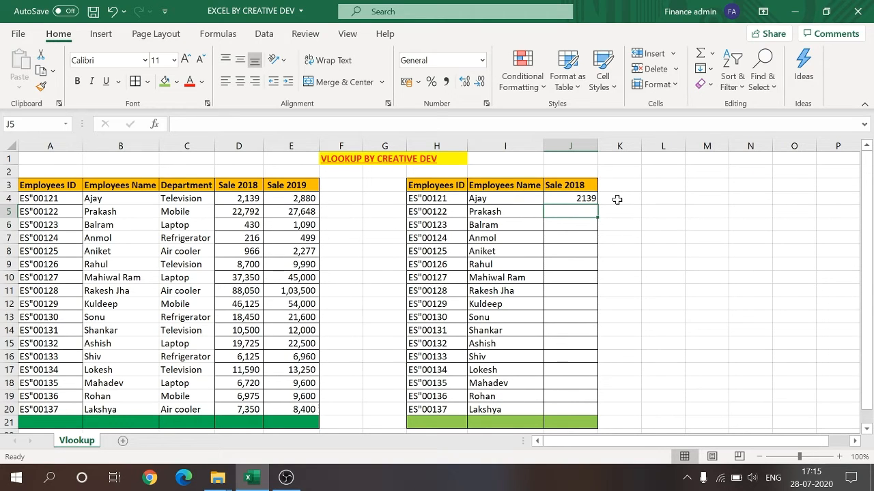
# Copy the VLOOKUP formula from J4 into J5:J20 to fill the rest of the Sale 2018 column
pyautogui.press('Up')
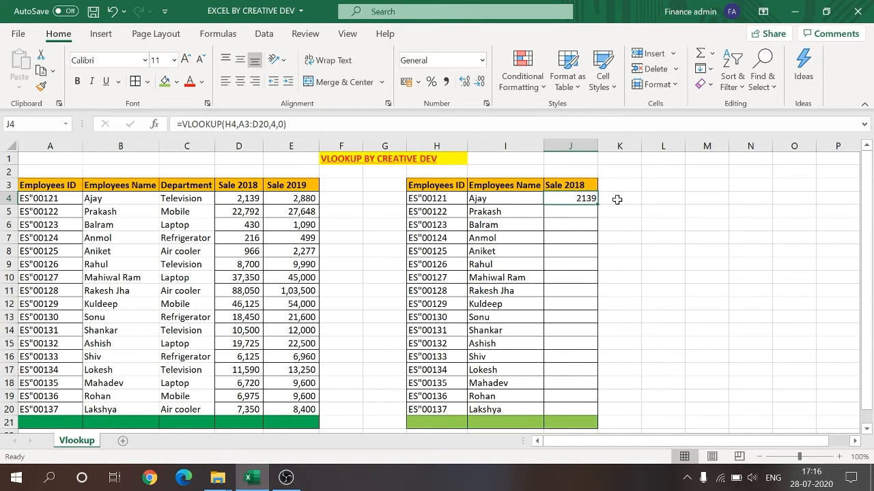
pyautogui.hotkey('ctrl', 'c')
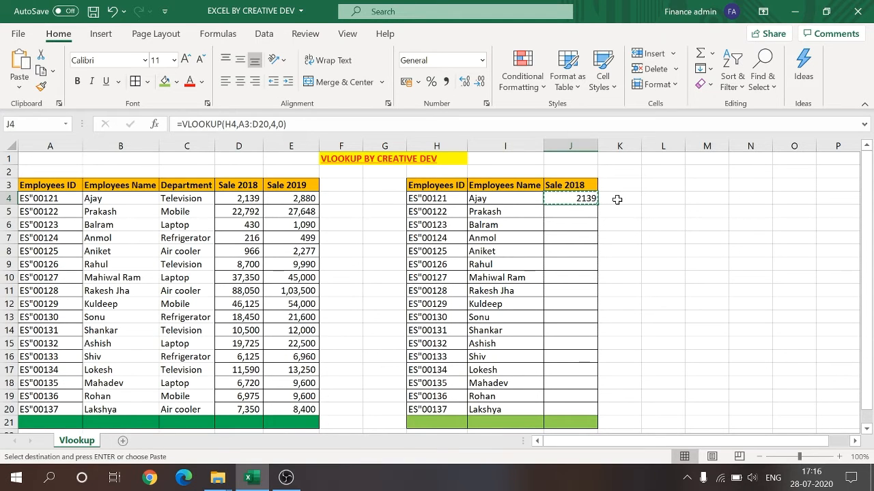
pyautogui.click(568, 411)
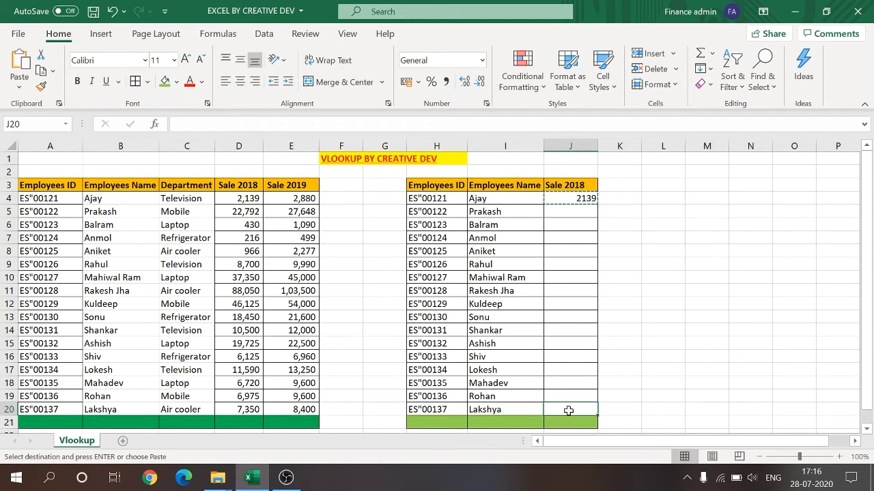
pyautogui.hotkey('ctrl', 'shift', 'Up')
pyautogui.hotkey('shift', 'Down')
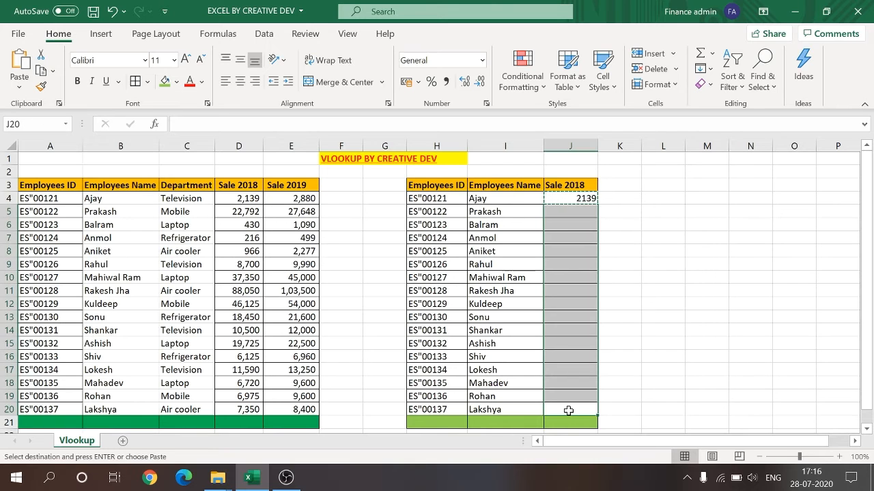
pyautogui.hotkey('ctrl', 'v')
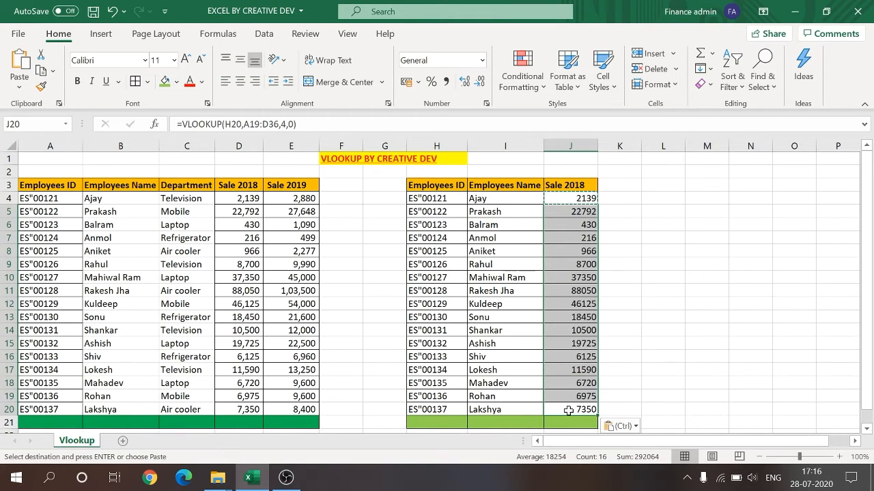
# Inspect the VLOOKUP formulas behind various filled cells in the second table's Employees Name and Sale 2018 columns
pyautogui.click(605, 359)
pyautogui.click(534, 335)
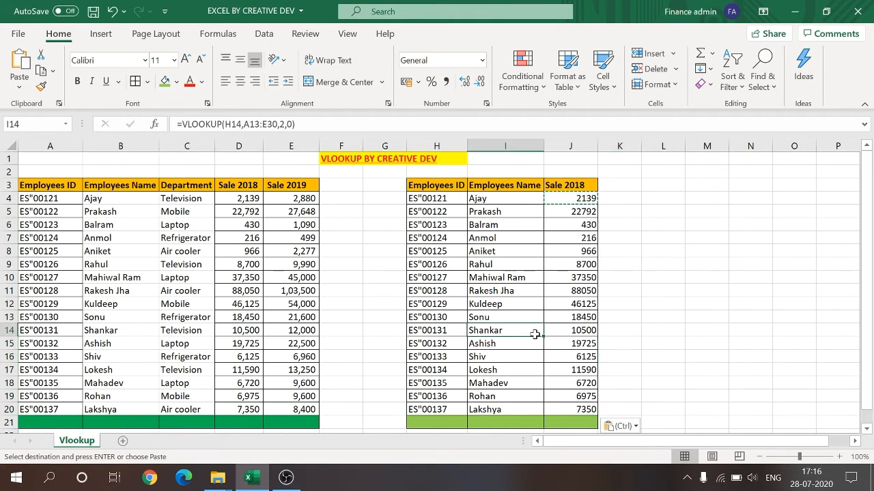
pyautogui.click(577, 320)
pyautogui.click(582, 284)
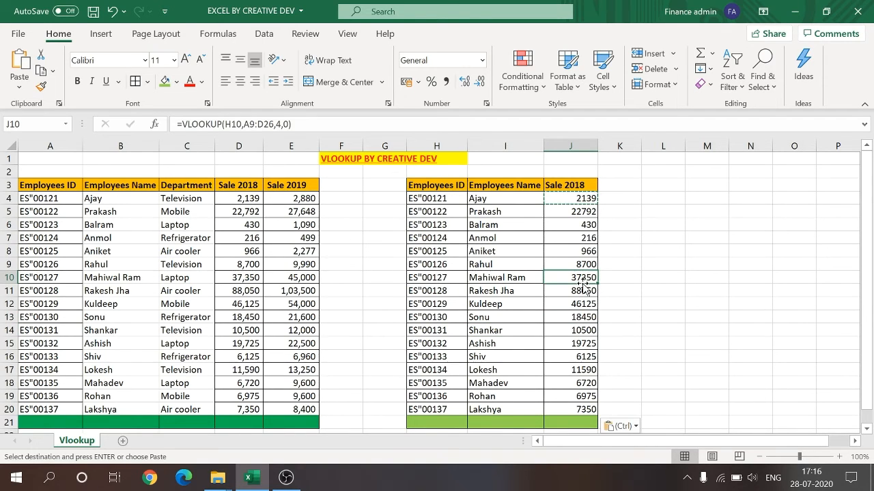
pyautogui.click(579, 319)
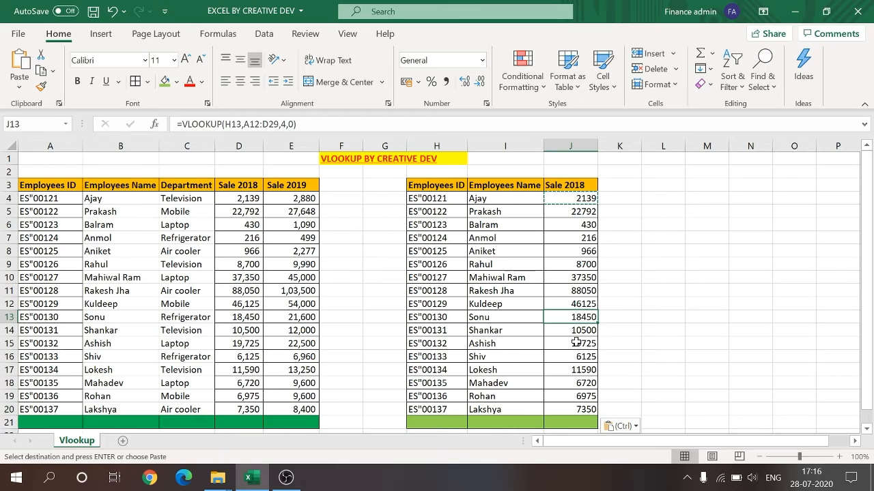
pyautogui.click(575, 343)
pyautogui.click(570, 319)
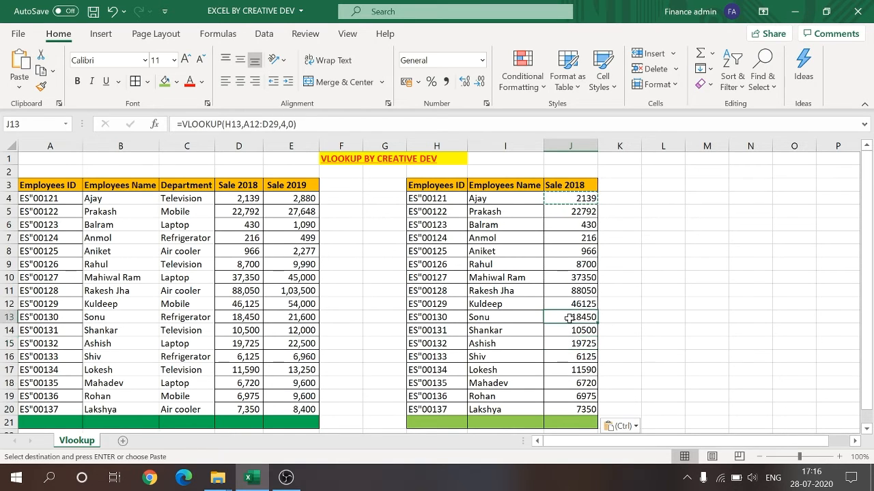
pyautogui.click(525, 317)
pyautogui.click(521, 290)
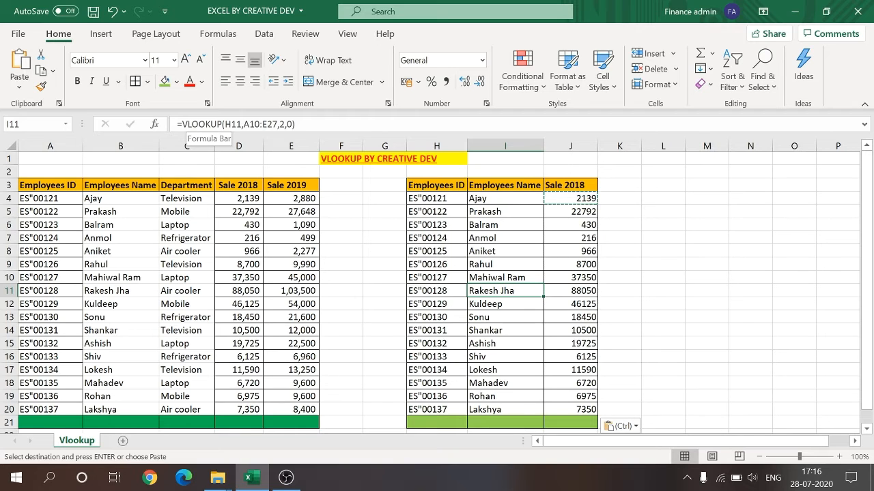
pyautogui.click(505, 275)
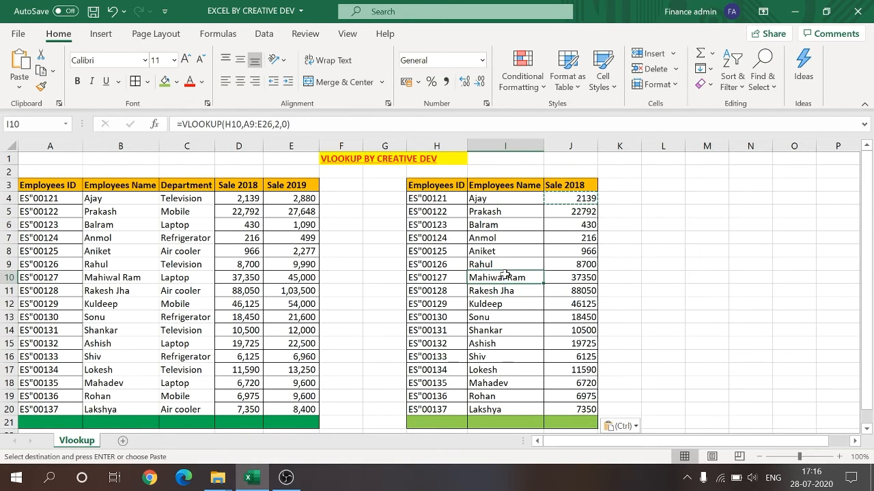
pyautogui.click(553, 267)
pyautogui.click(503, 263)
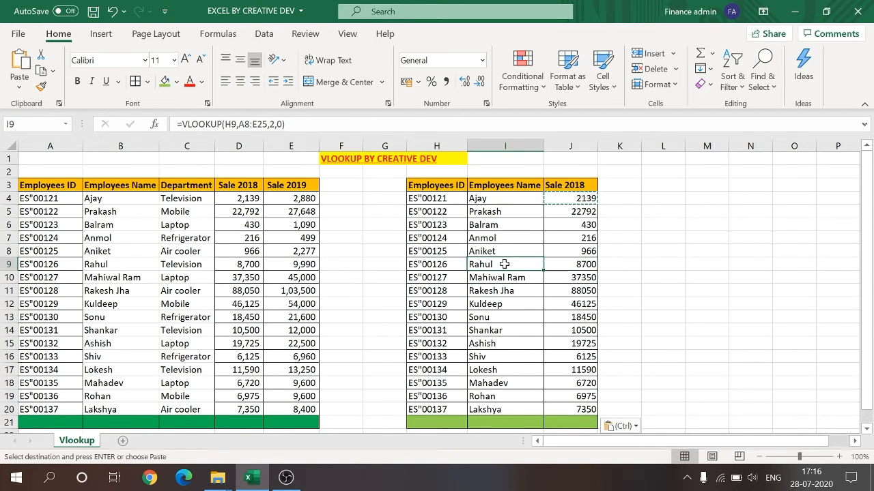
pyautogui.click(512, 239)
pyautogui.click(574, 250)
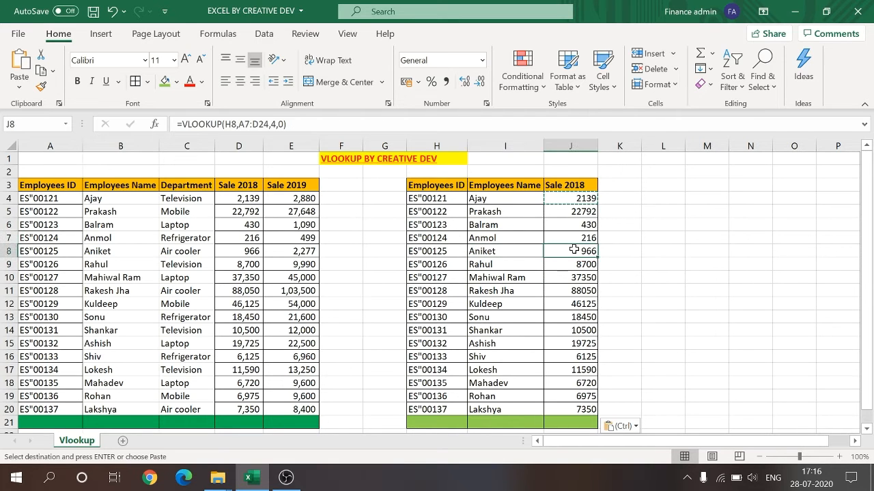
pyautogui.click(509, 211)
pyautogui.click(566, 225)
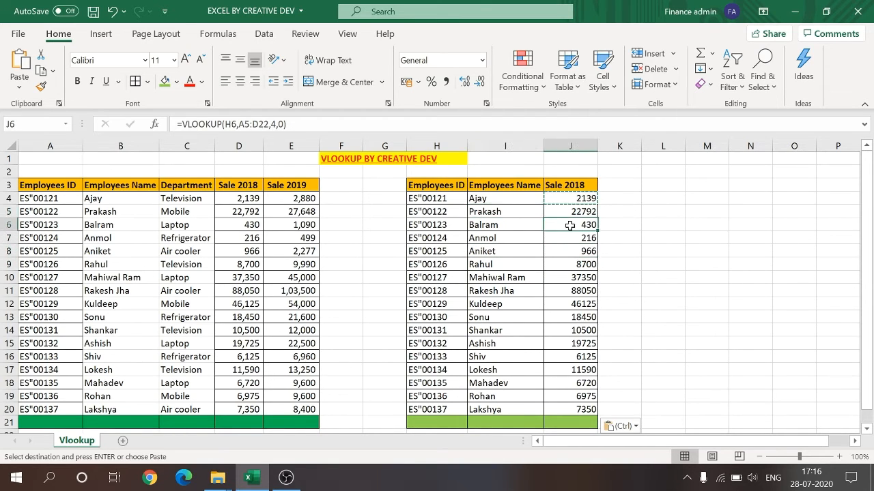
# Replace the VLOOKUP formulas in I4:J20 with their values by copying the range and pasting it over itself with Paste Special Values
pyautogui.click(513, 201)
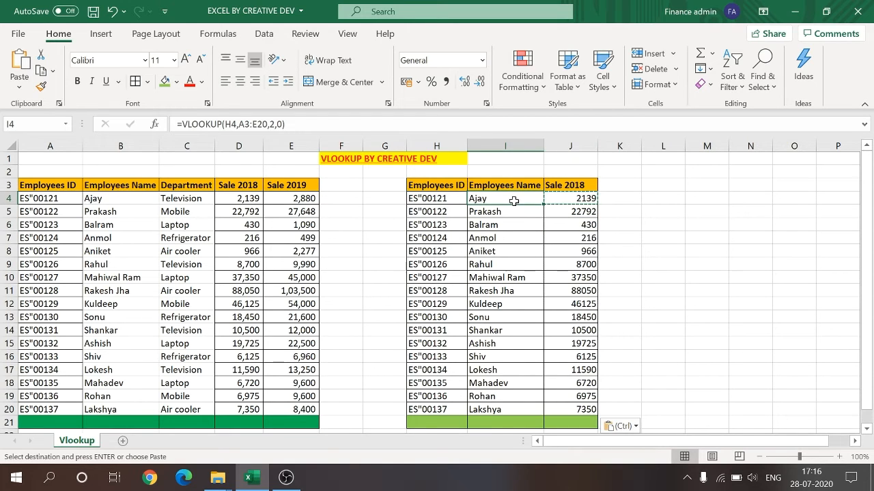
pyautogui.hotkey('ctrl', 'shift', 'Down')
pyautogui.hotkey('shift', 'Right')
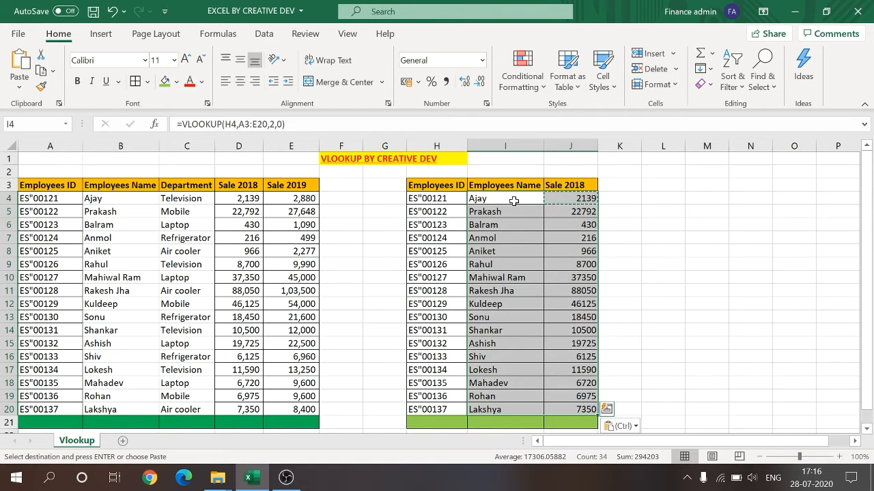
pyautogui.hotkey('ctrl', 'c')
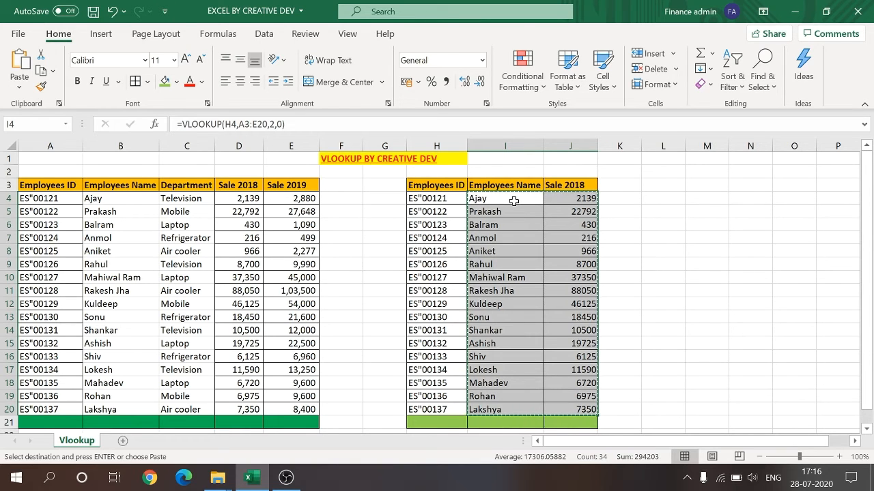
pyautogui.hotkey('alt', 'e')
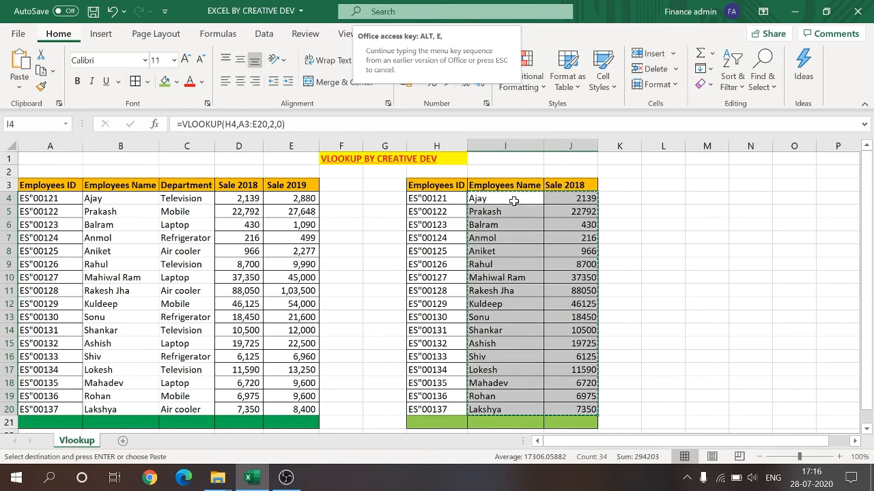
pyautogui.press('s')
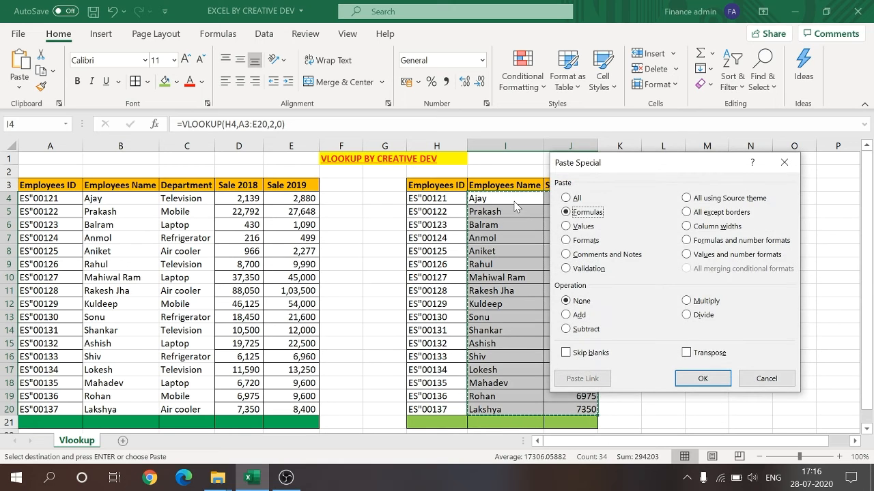
pyautogui.press('v')
pyautogui.press('Return')
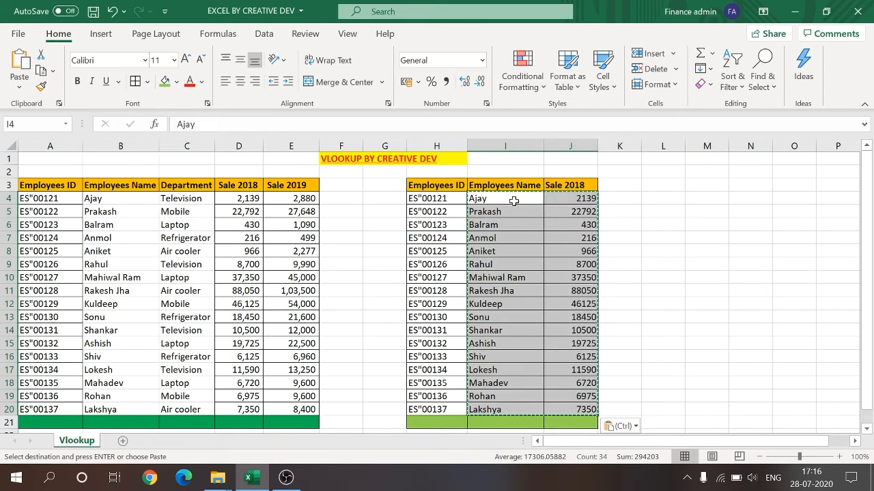
# Check the contents of several cells in I4:J20 to see whether they still contain formulas
pyautogui.click(525, 238)
pyautogui.click(559, 274)
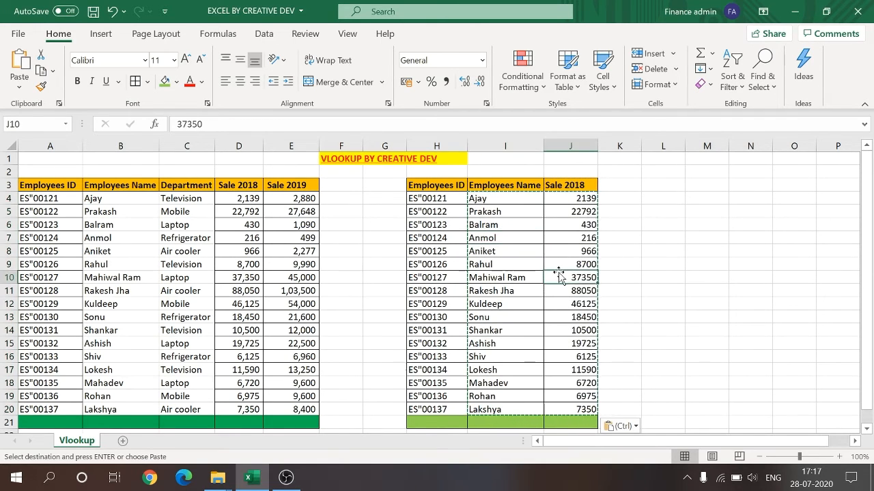
pyautogui.click(565, 302)
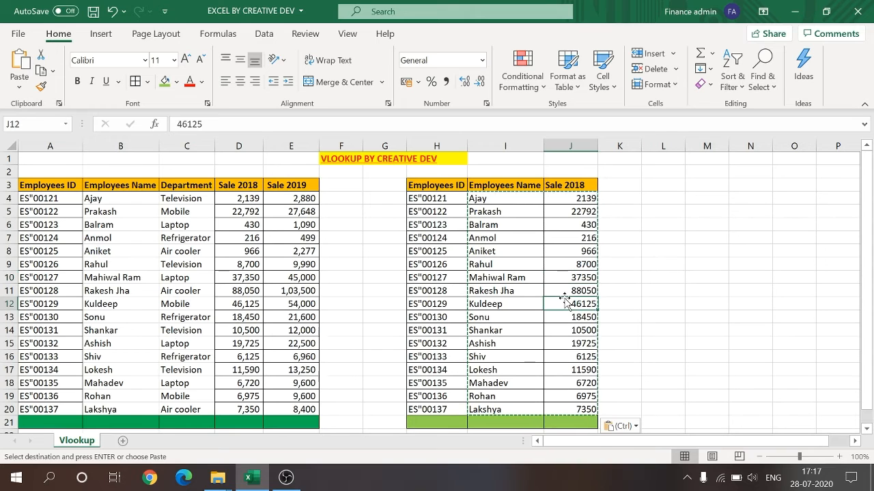
pyautogui.click(510, 293)
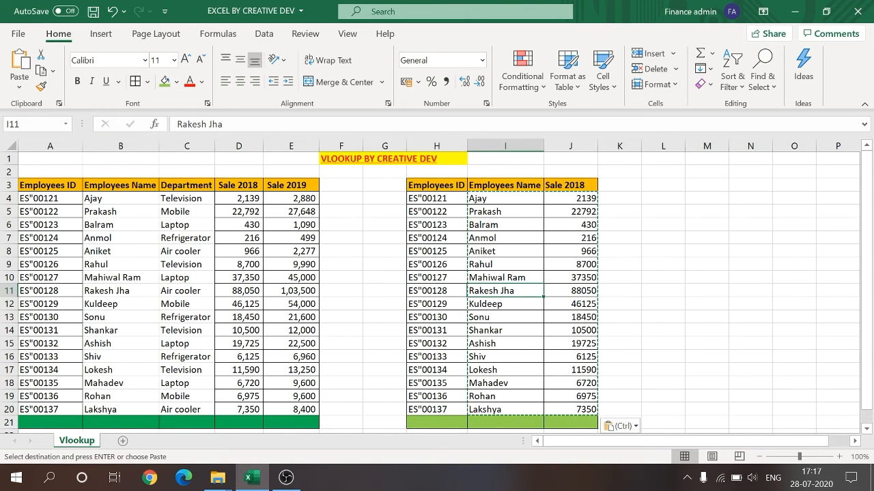
pyautogui.click(523, 265)
pyautogui.click(546, 239)
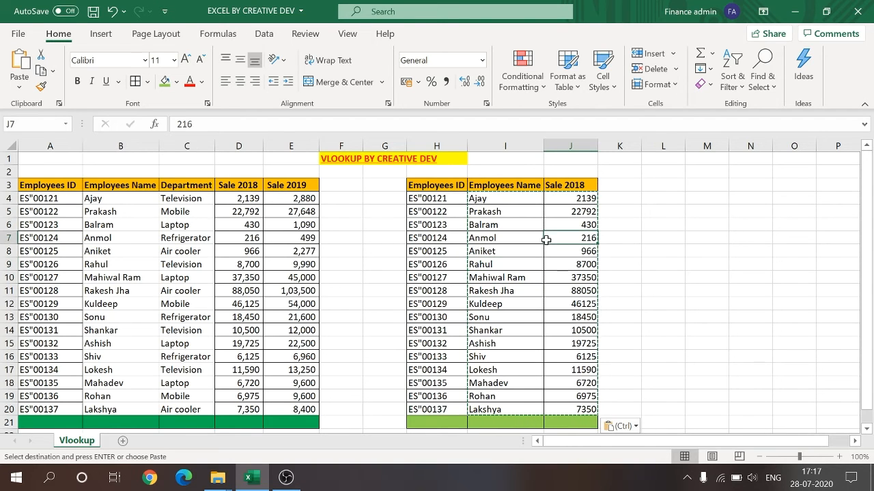
pyautogui.click(572, 343)
# Move the selection to an empty cell outside the second table and save the workbook
pyautogui.click(618, 332)
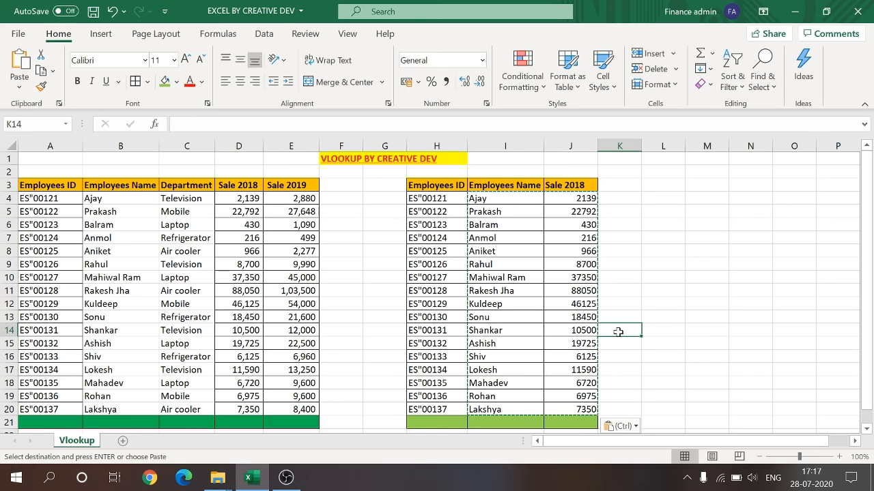
pyautogui.hotkey('ctrl', 's')
pyautogui.click(661, 316)
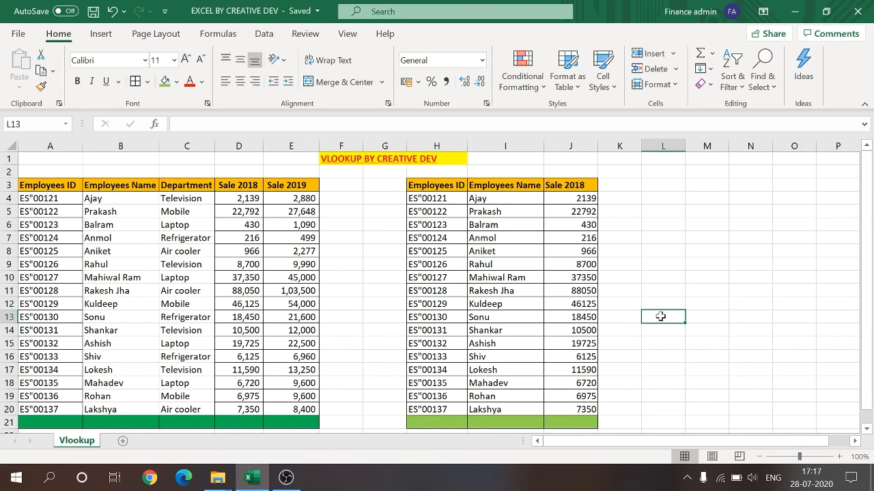